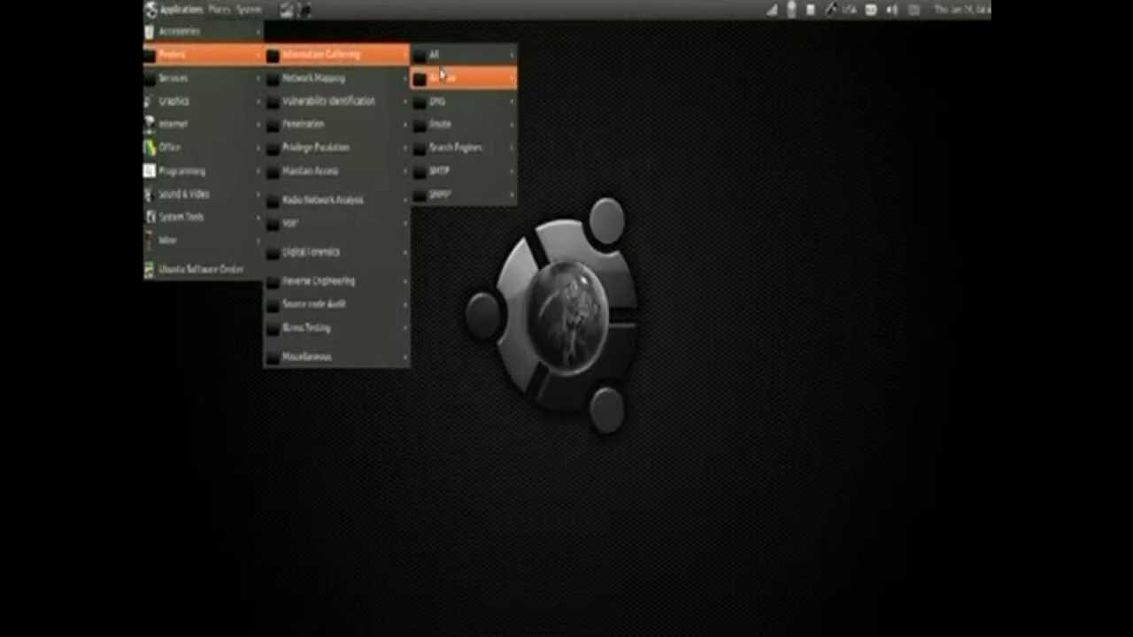
Step: Examine the Pentest tool categories, from Information Gathering to Stress Testing, and the remaining application categories such as Internet, Programming and Wine
{"action": "mouse_move", "coordinate": [396, 82]}
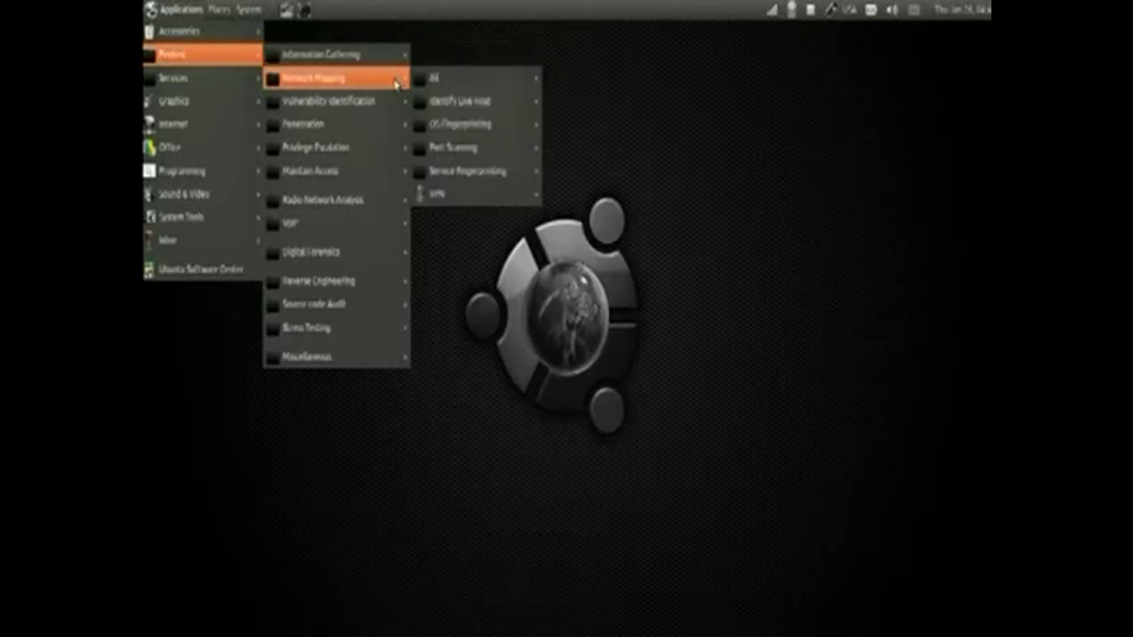
{"action": "mouse_move", "coordinate": [353, 180]}
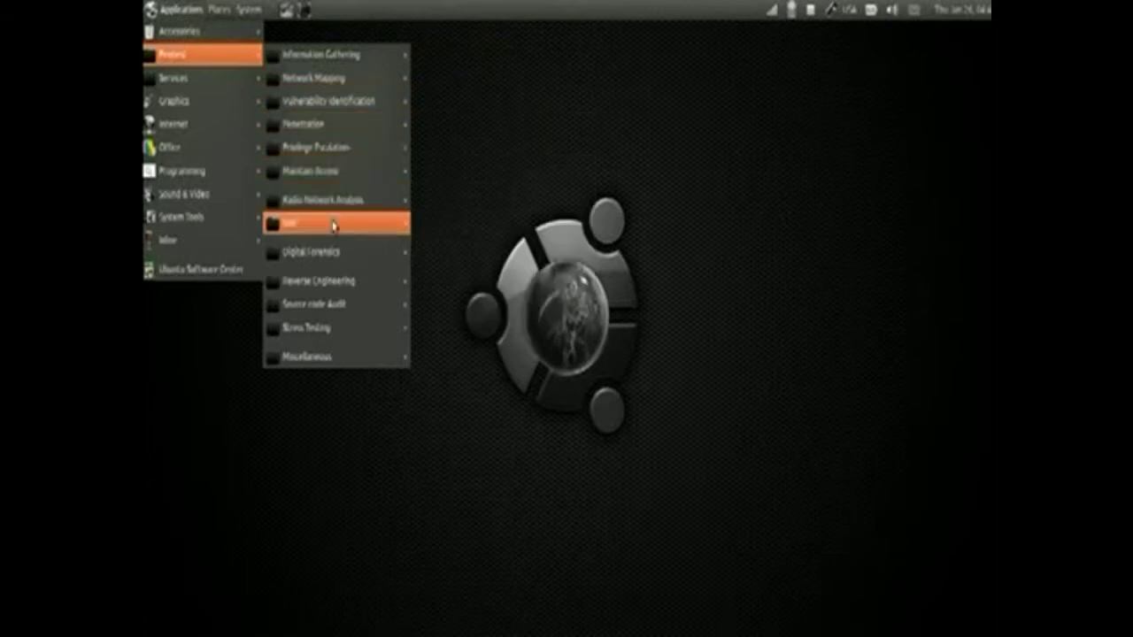
{"action": "mouse_move", "coordinate": [330, 253]}
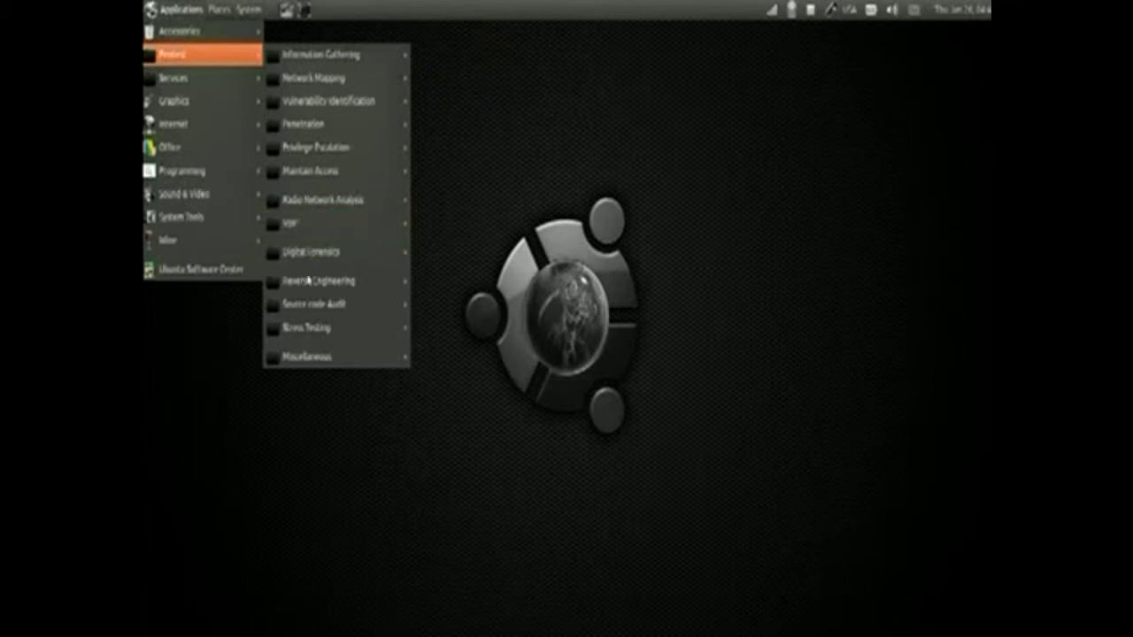
{"action": "mouse_move", "coordinate": [309, 341]}
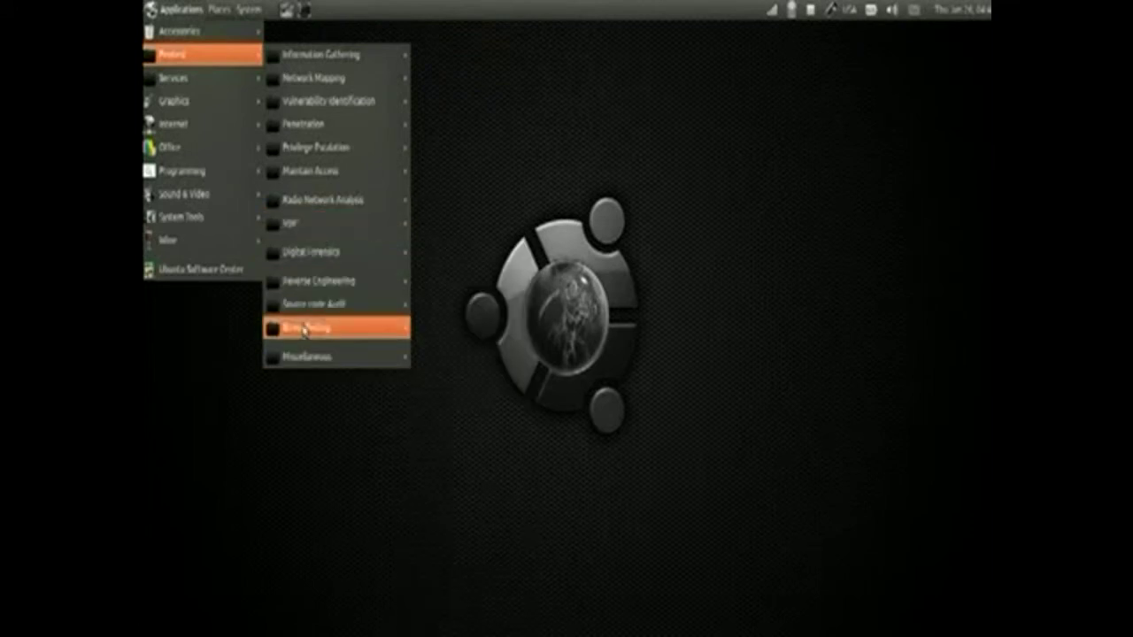
{"action": "mouse_move", "coordinate": [337, 92]}
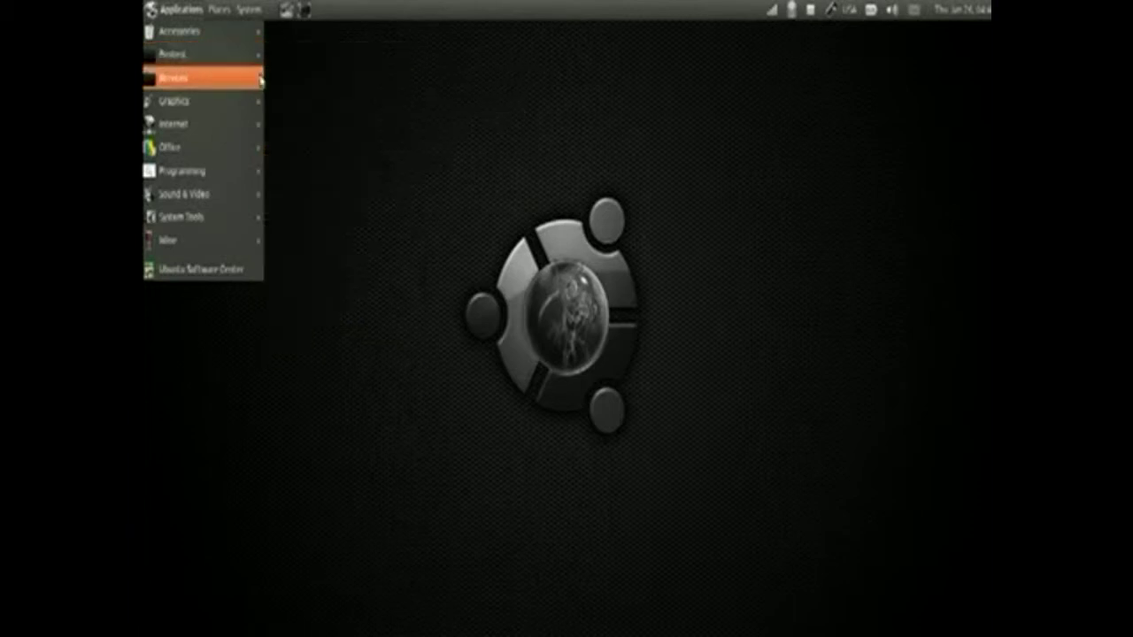
{"action": "mouse_move", "coordinate": [247, 85]}
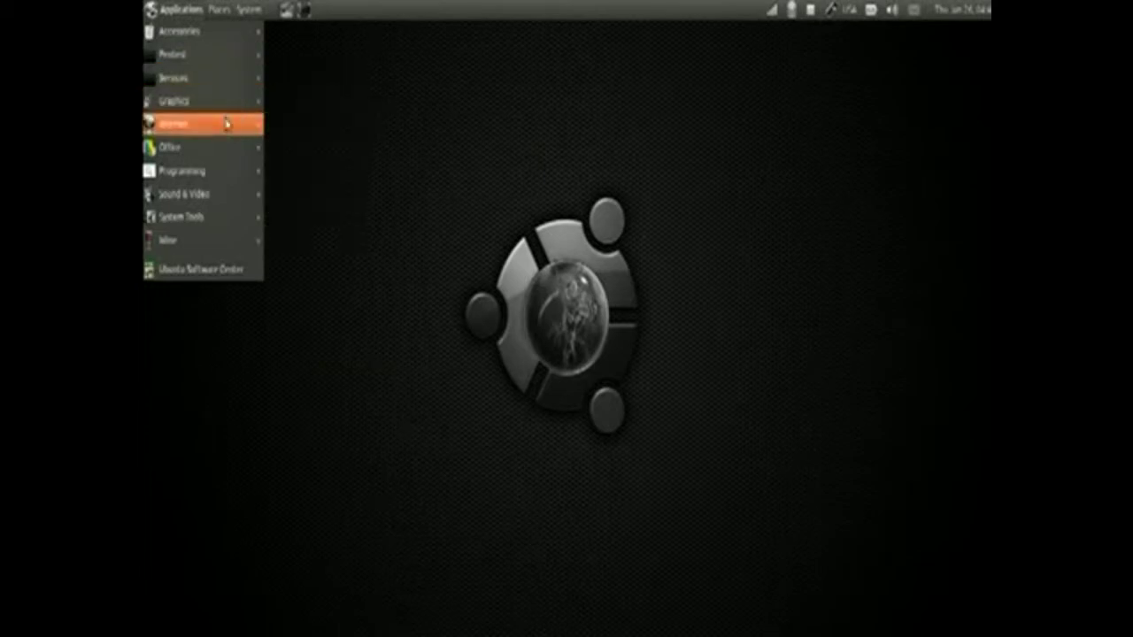
{"action": "mouse_move", "coordinate": [227, 127]}
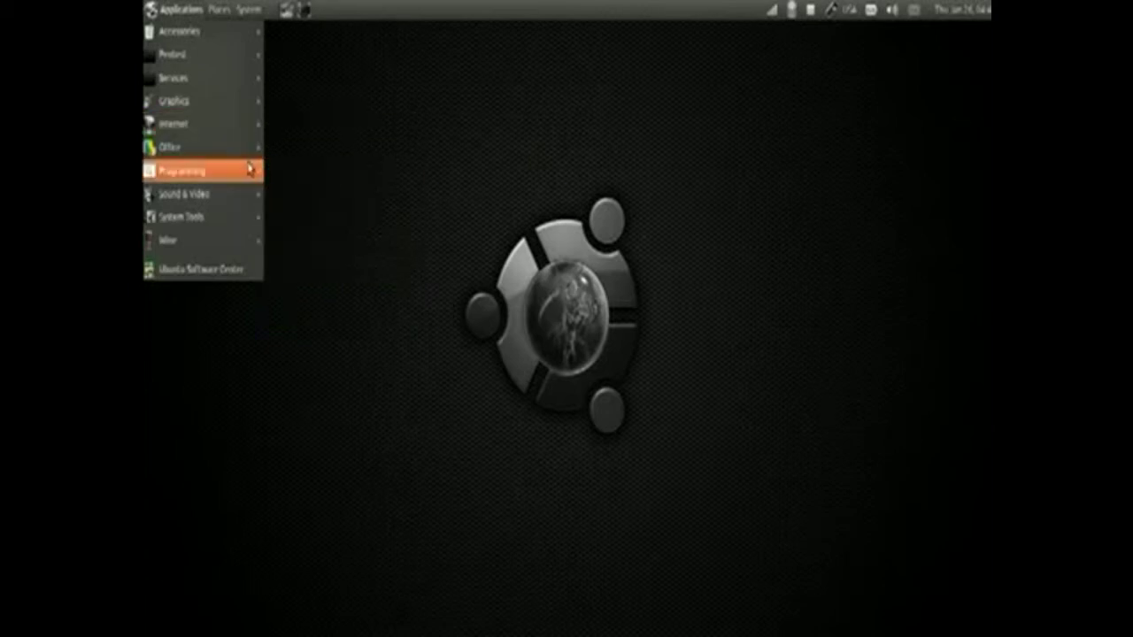
{"action": "mouse_move", "coordinate": [240, 179]}
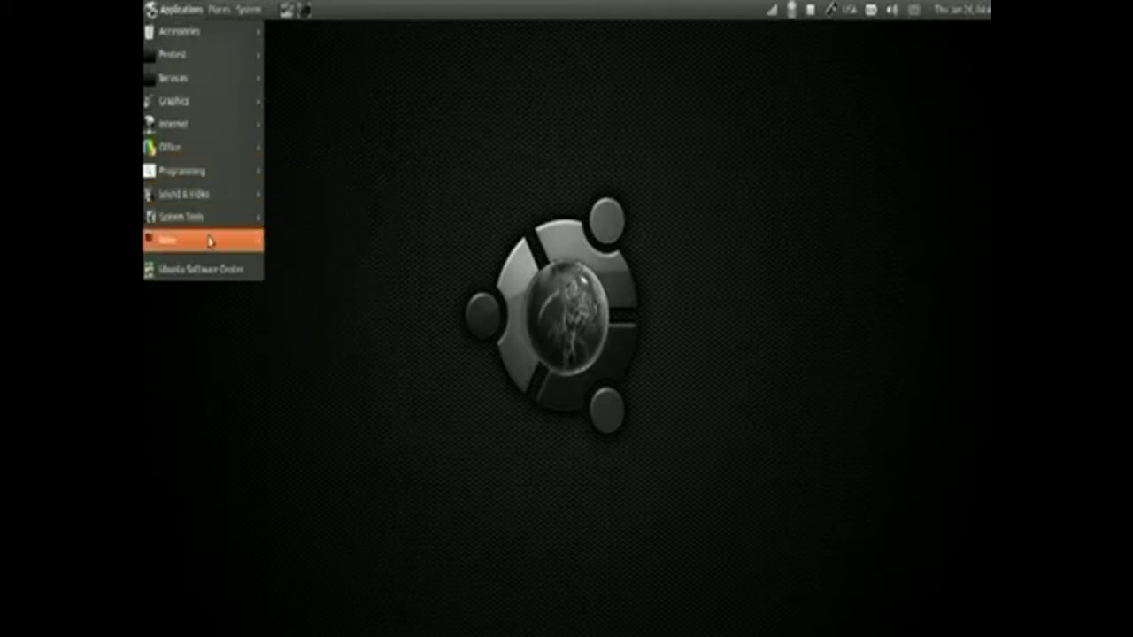
{"action": "mouse_move", "coordinate": [207, 245]}
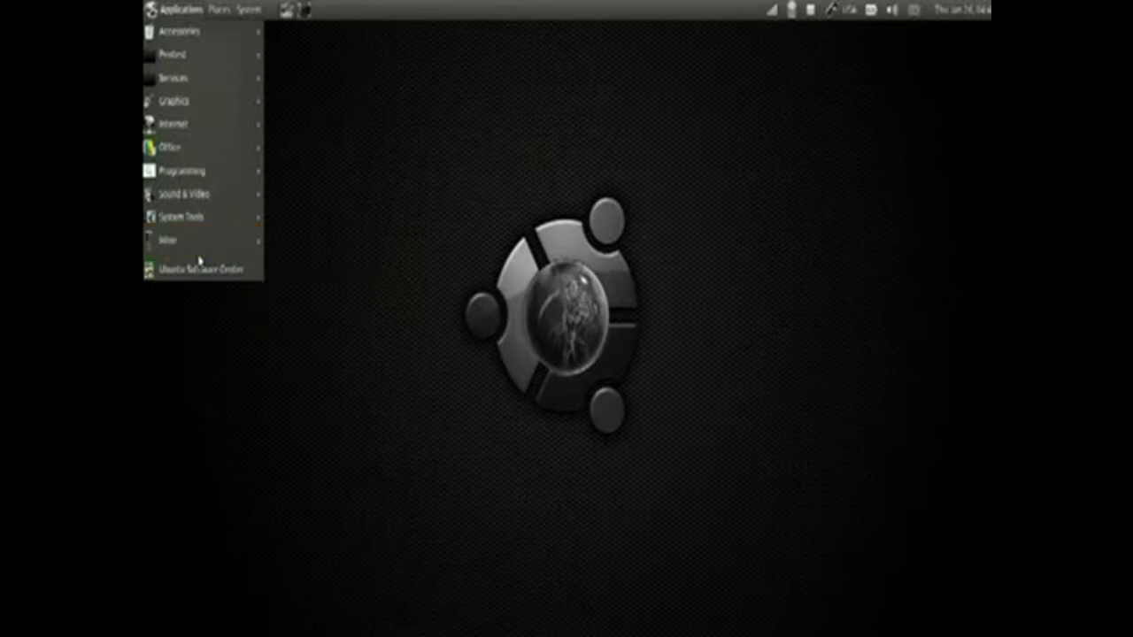
Step: Open the Ubuntu Software Center, shift its window slightly and get ready to search the software catalogue
{"action": "left_click", "coordinate": [195, 271]}
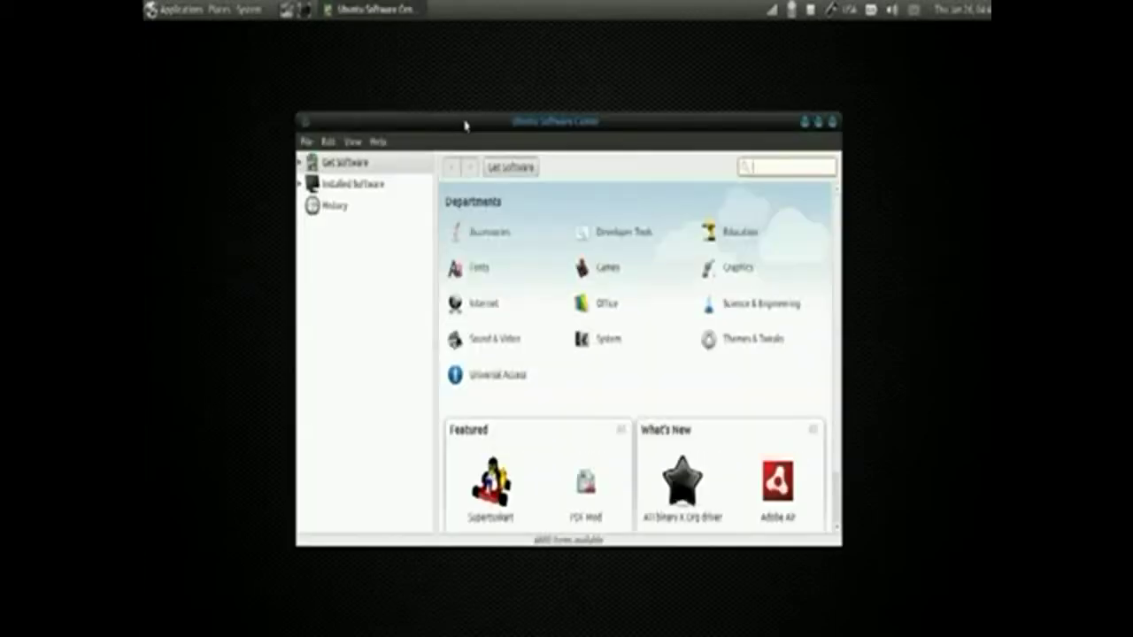
{"action": "left_click_drag", "start_coordinate": [465, 124], "coordinate": [431, 99]}
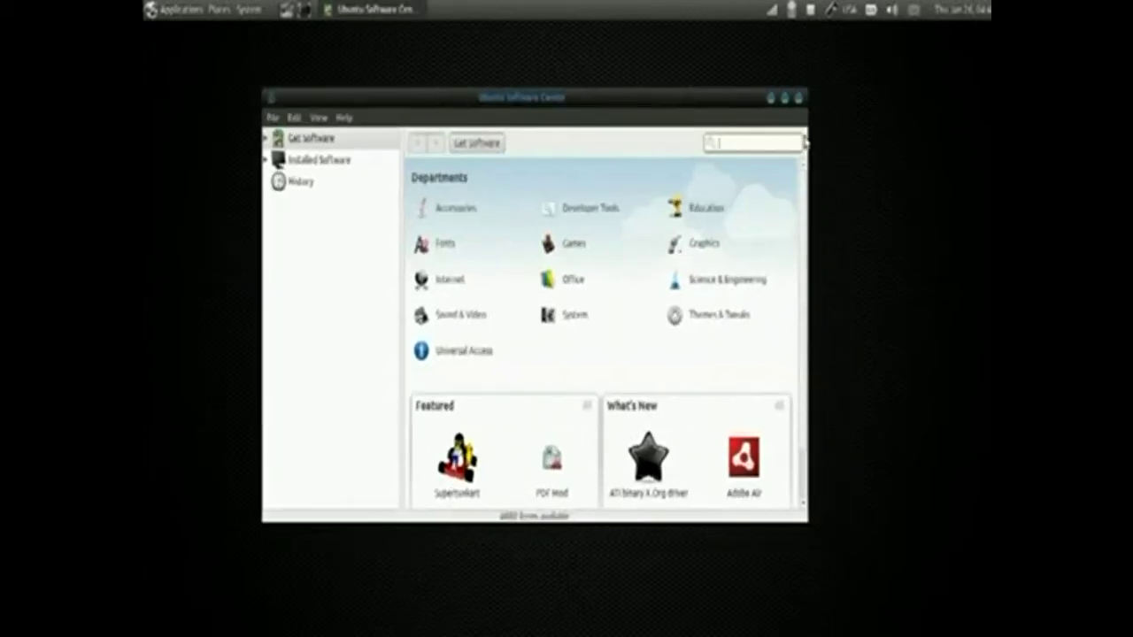
{"action": "left_click", "coordinate": [771, 145]}
Step: Look through the list of installed Internet applications, then dismiss it
{"action": "left_click", "coordinate": [170, 11]}
{"action": "mouse_move", "coordinate": [177, 124]}
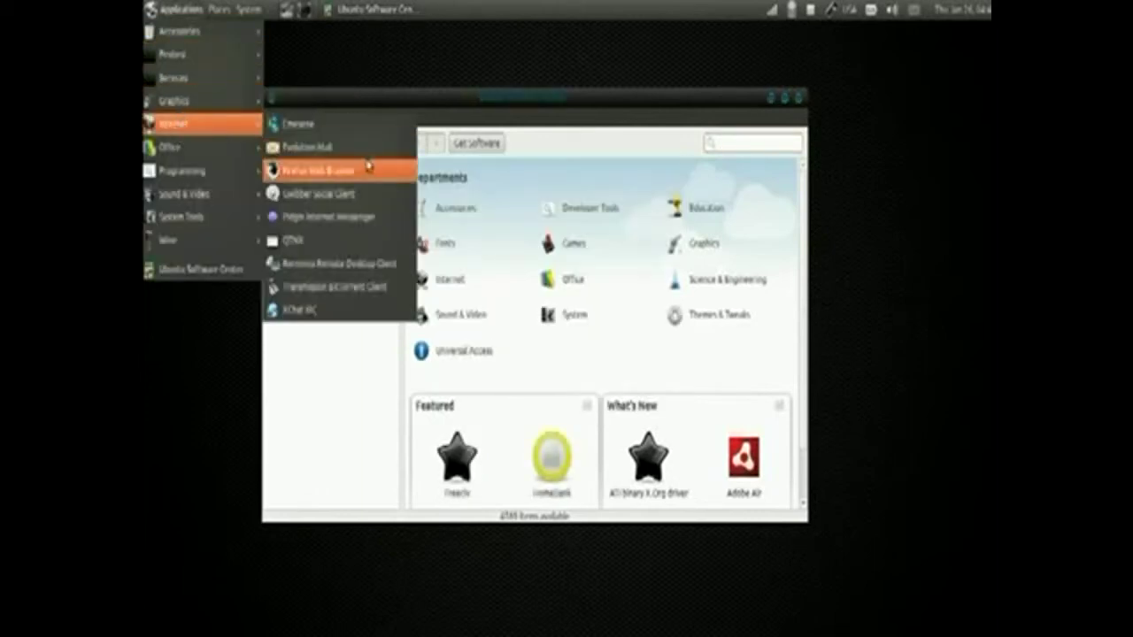
{"action": "left_click", "coordinate": [590, 151]}
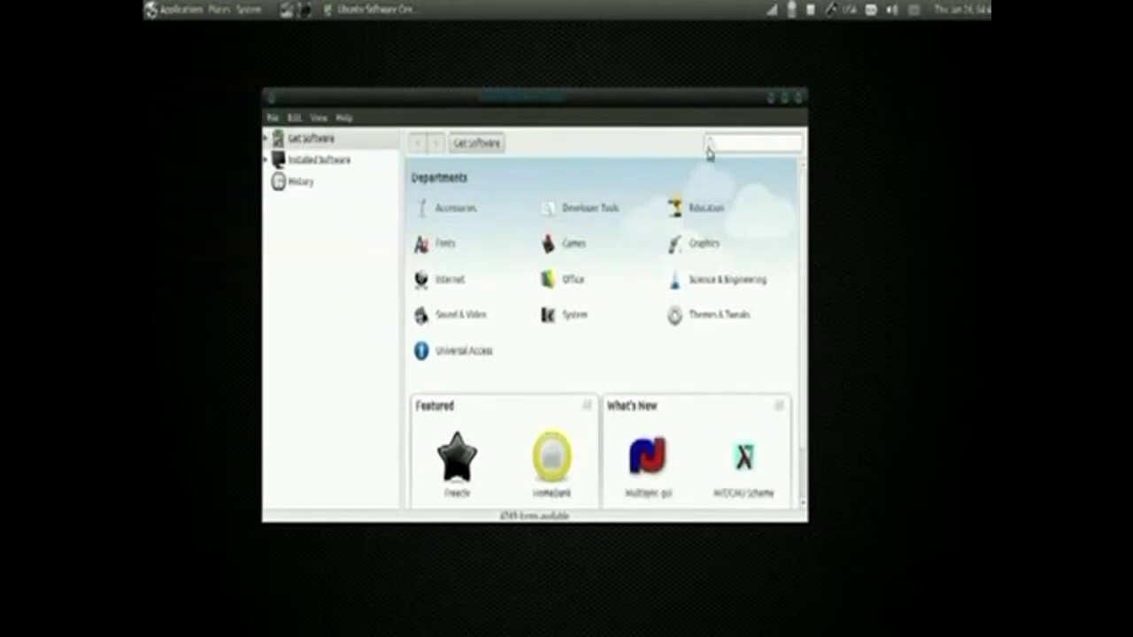
Step: Search the software catalogue for "thunderbird" and select the Mozilla Thunderbird Mail/News entry
{"action": "left_click", "coordinate": [770, 147]}
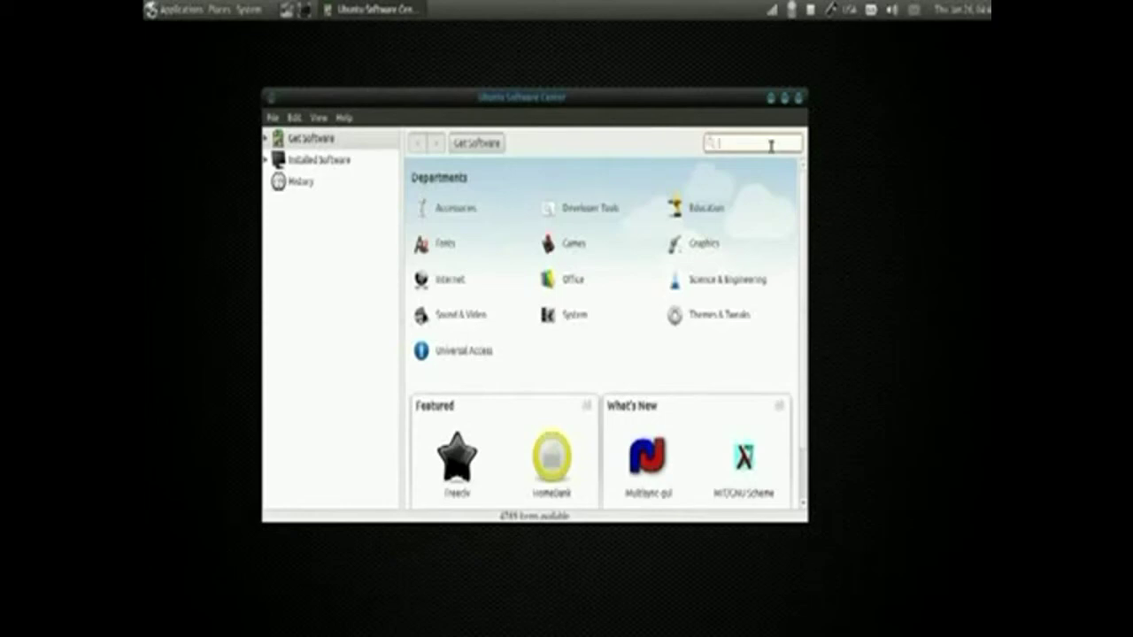
{"action": "type", "text": "thi"}
{"action": "type", "text": "nderbir"}
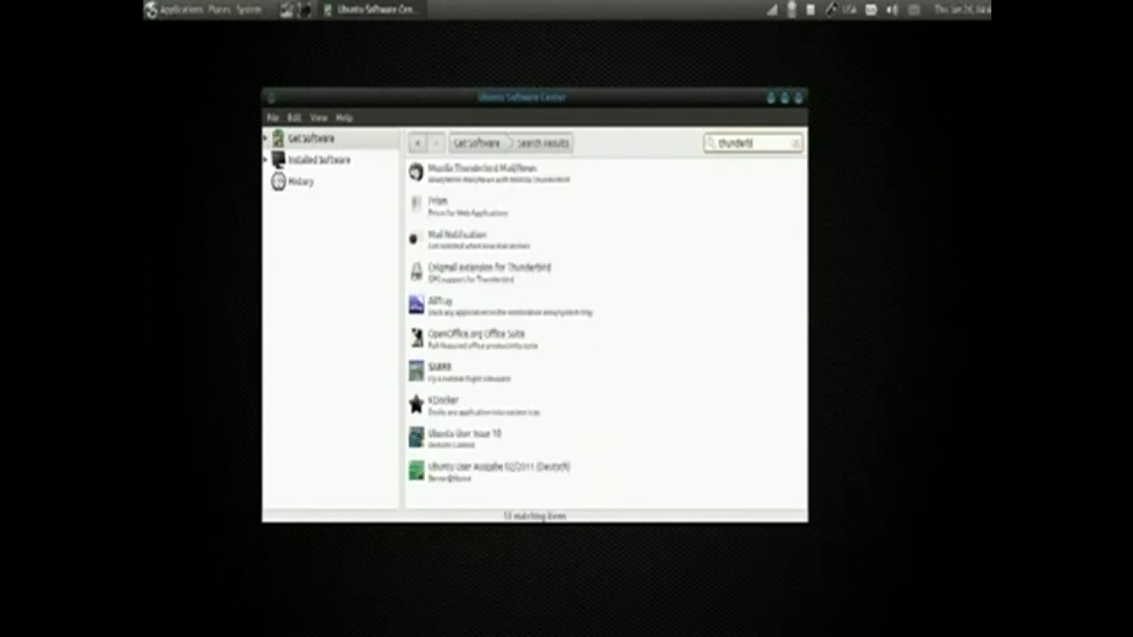
{"action": "type", "text": "d"}
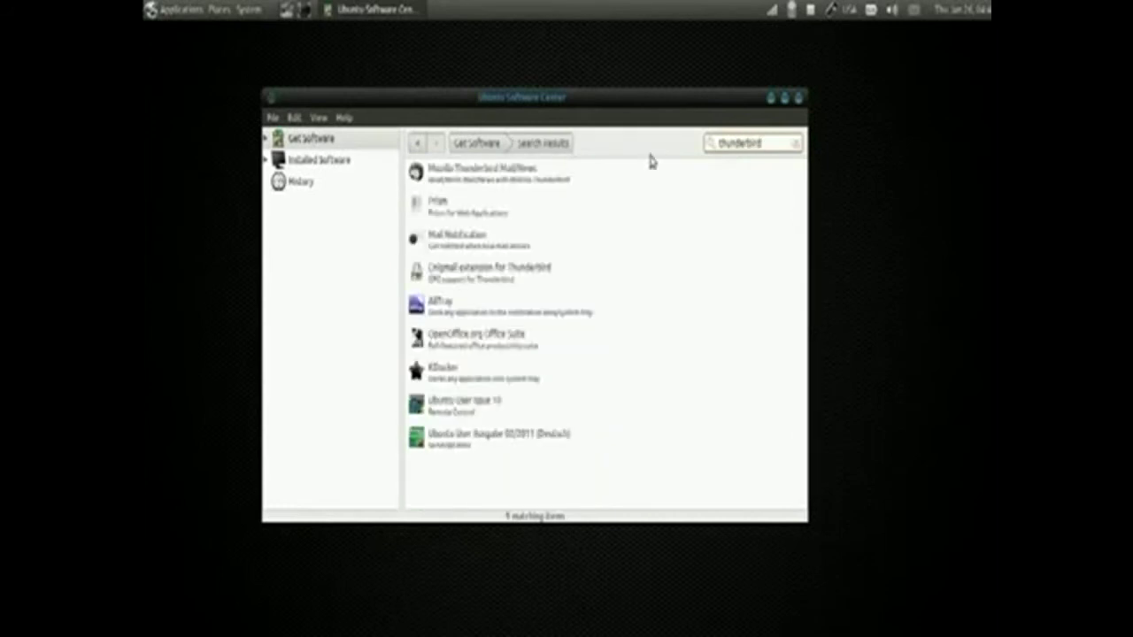
{"action": "left_click", "coordinate": [526, 184]}
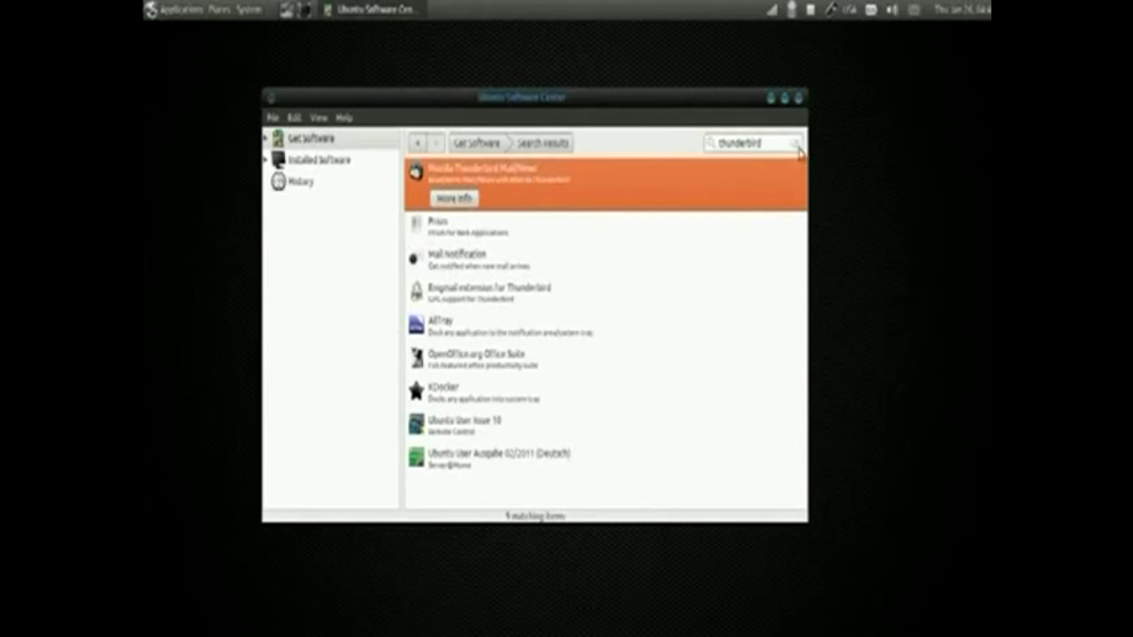
Step: Replace the search term with "itunes" to look for matching software in the catalogue
{"action": "left_click_drag", "start_coordinate": [774, 149], "coordinate": [708, 137]}
{"action": "type", "text": "fla"}
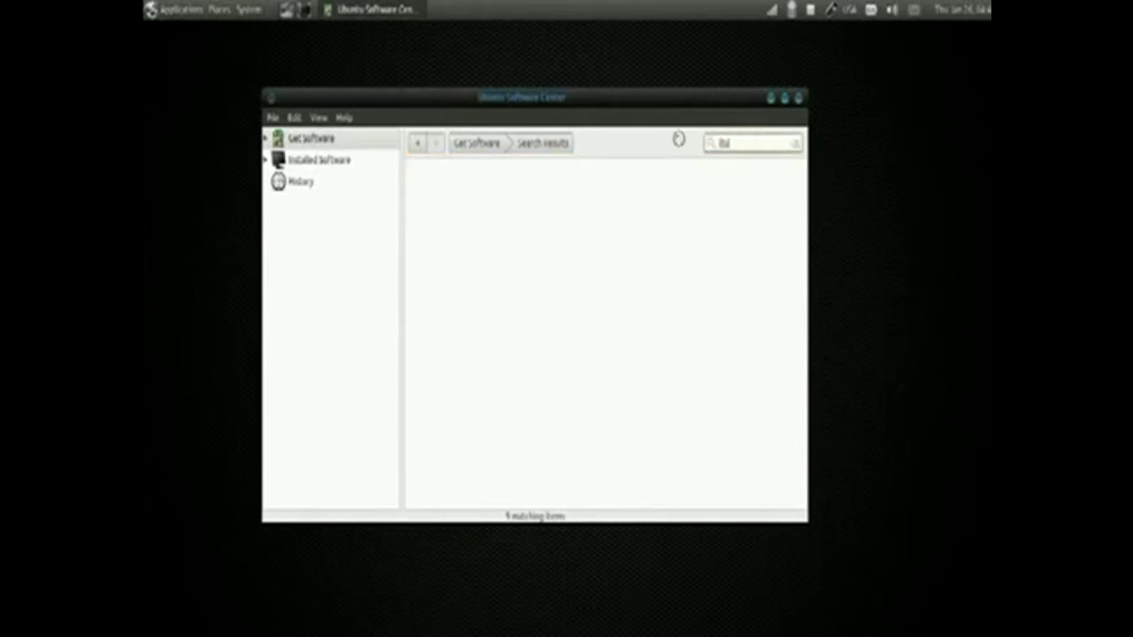
{"action": "type", "text": "ne"}
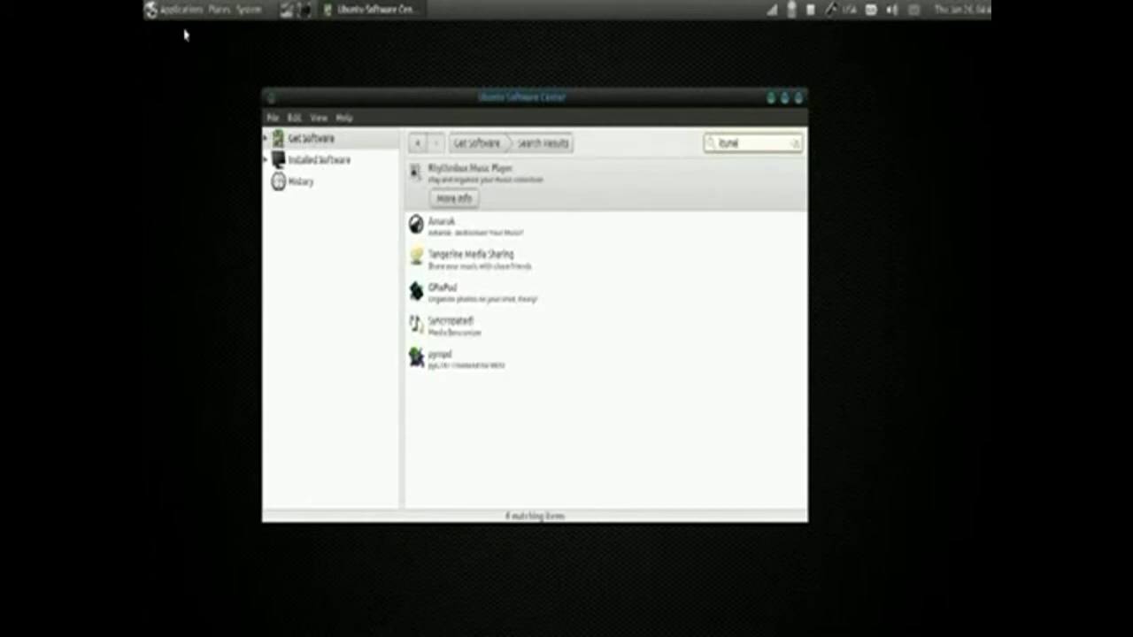
{"action": "type", "text": "s"}
Step: Clear the software search and close the Ubuntu Software Center
{"action": "double_click", "coordinate": [724, 143]}
{"action": "key", "text": "BackSpace"}
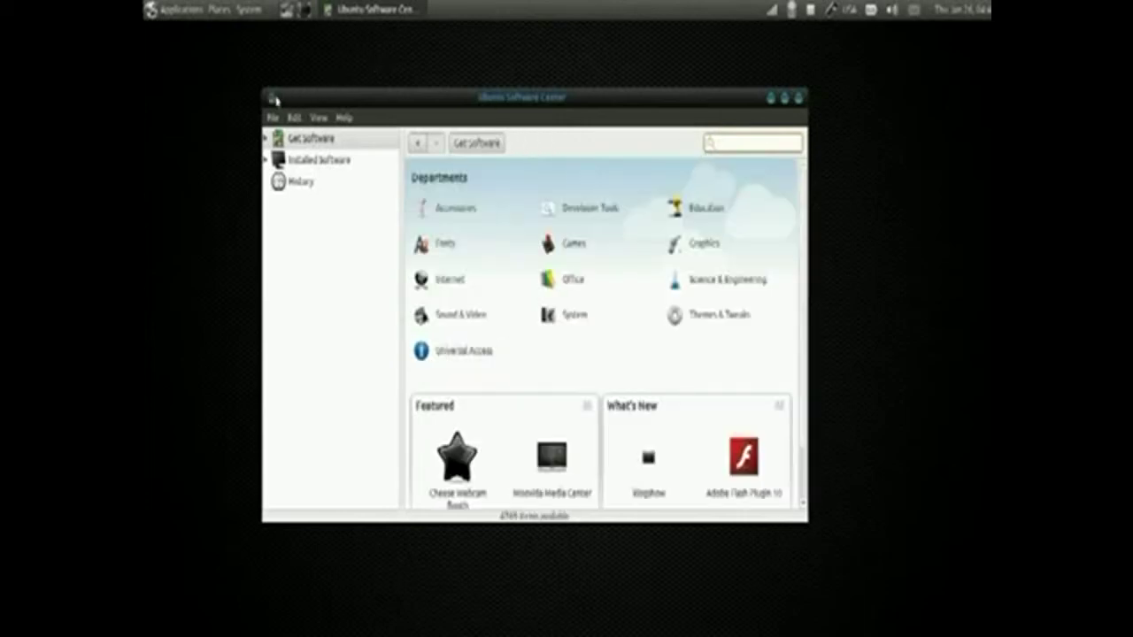
{"action": "left_click", "coordinate": [797, 98]}
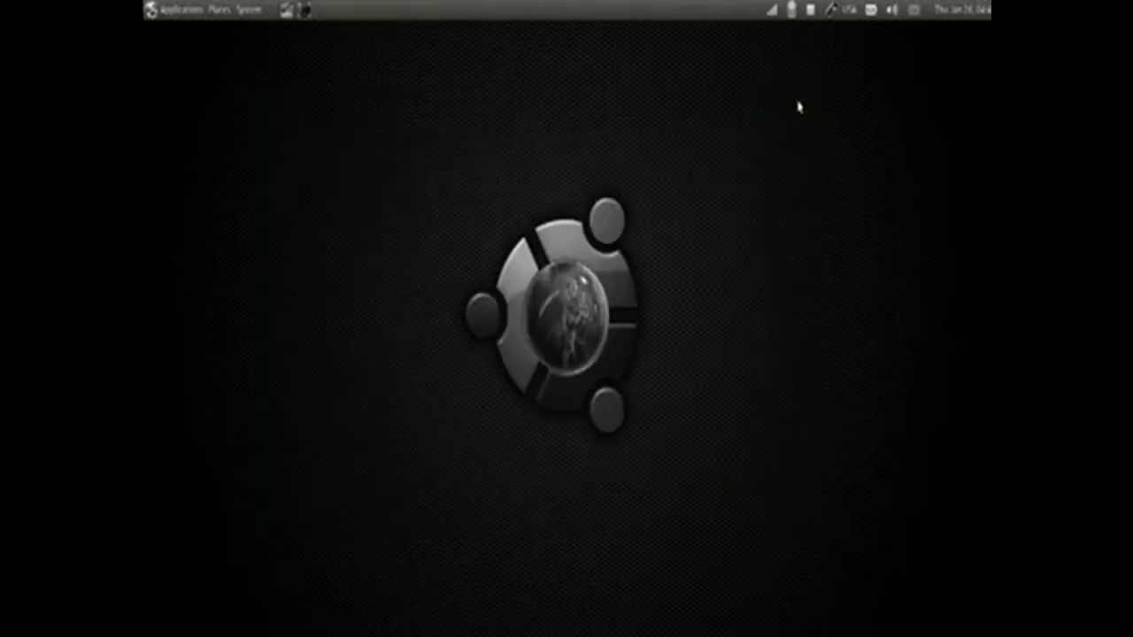
{"action": "left_click", "coordinate": [773, 11]}
{"action": "left_click", "coordinate": [773, 11]}
Step: Open the Update Manager from the system administration tools and check for available software updates
{"action": "left_click", "coordinate": [245, 11]}
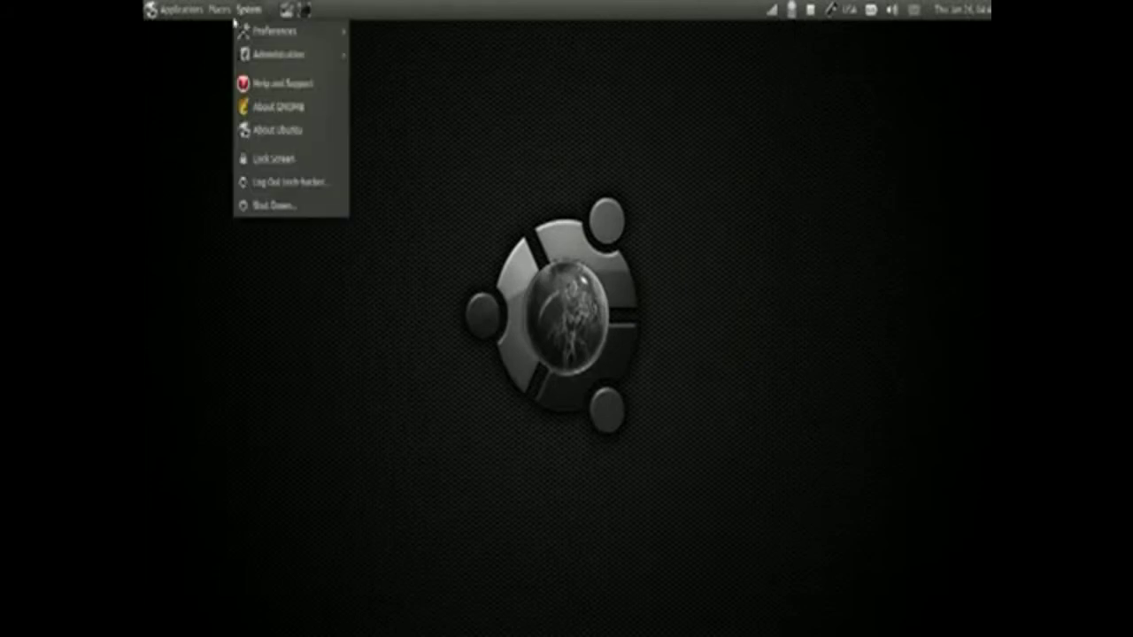
{"action": "mouse_move", "coordinate": [219, 10]}
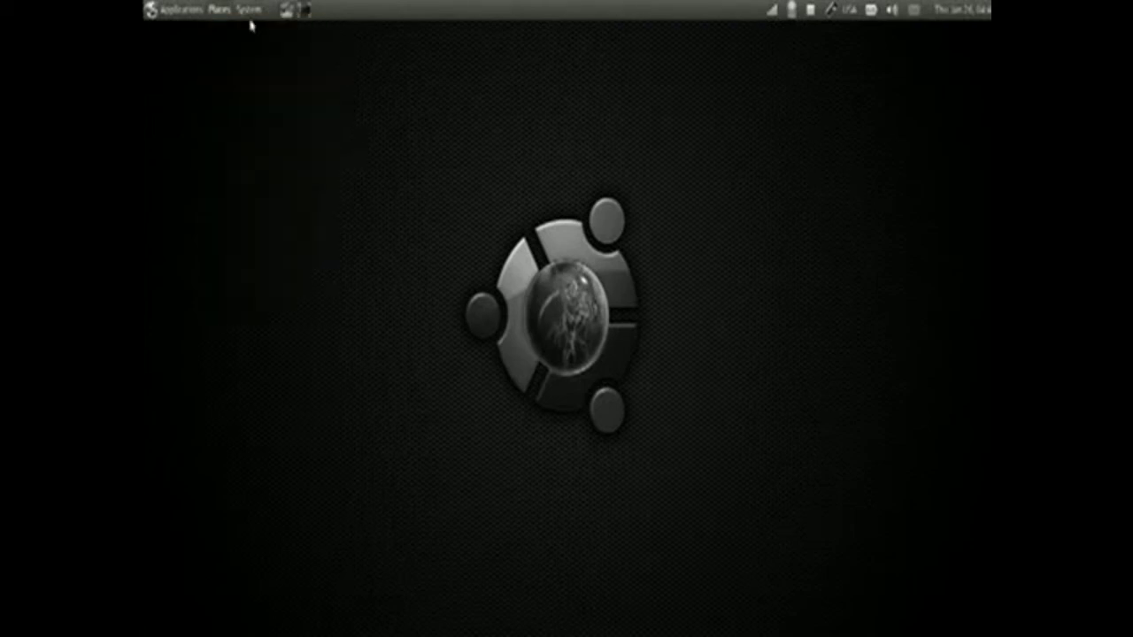
{"action": "mouse_move", "coordinate": [280, 55]}
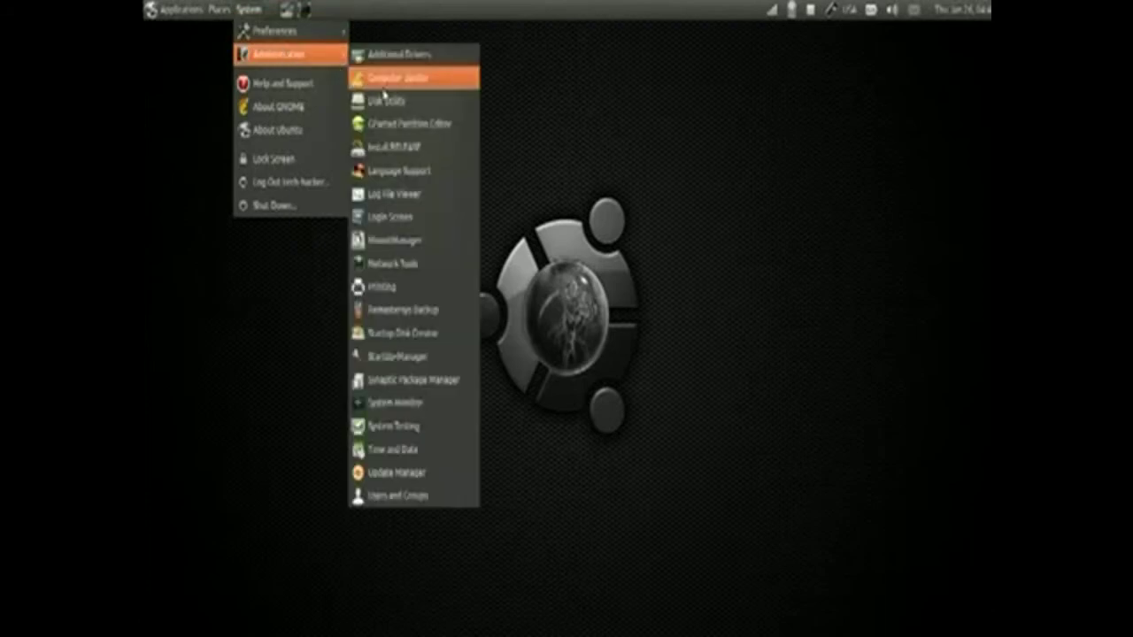
{"action": "left_click", "coordinate": [395, 473]}
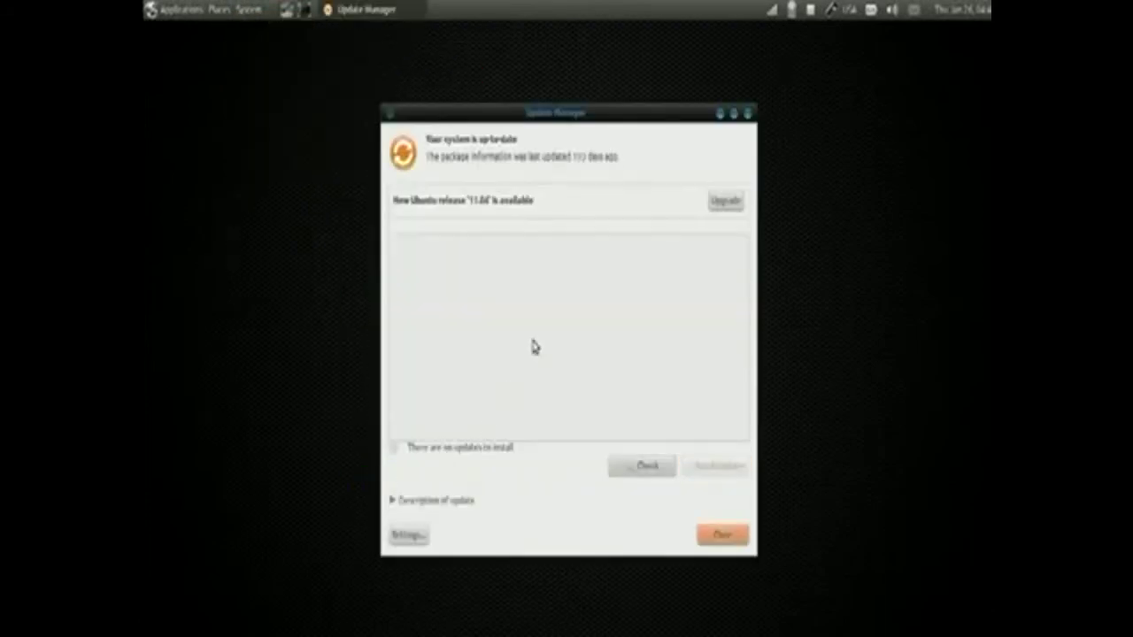
{"action": "left_click", "coordinate": [659, 476]}
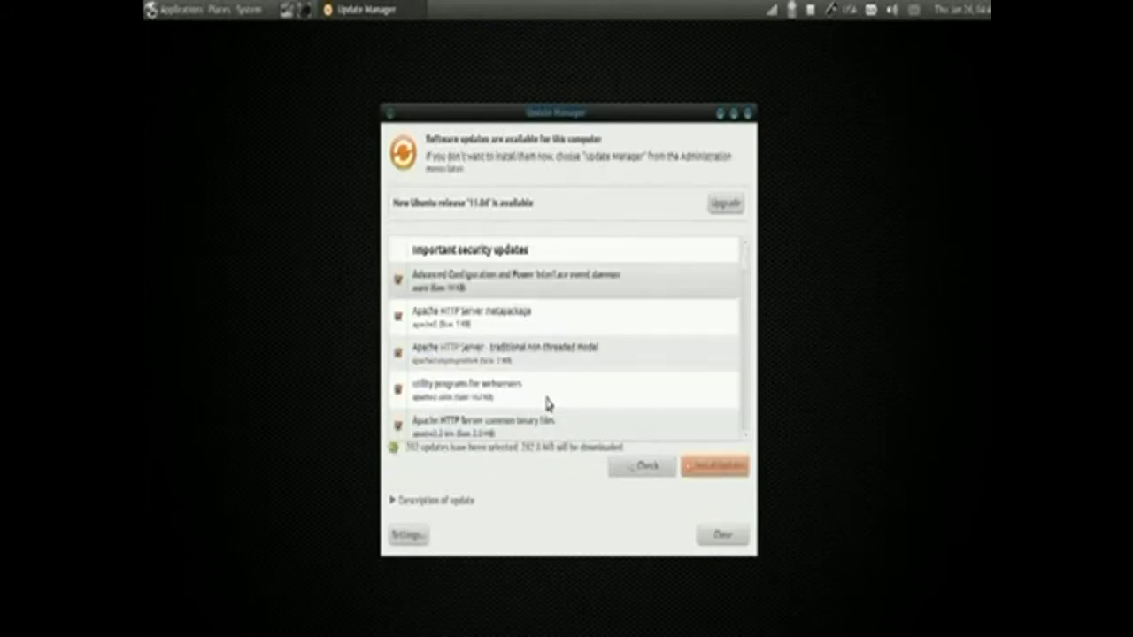
Step: Install the selected updates, authenticate with the account password, and expand the download details
{"action": "left_click", "coordinate": [724, 466]}
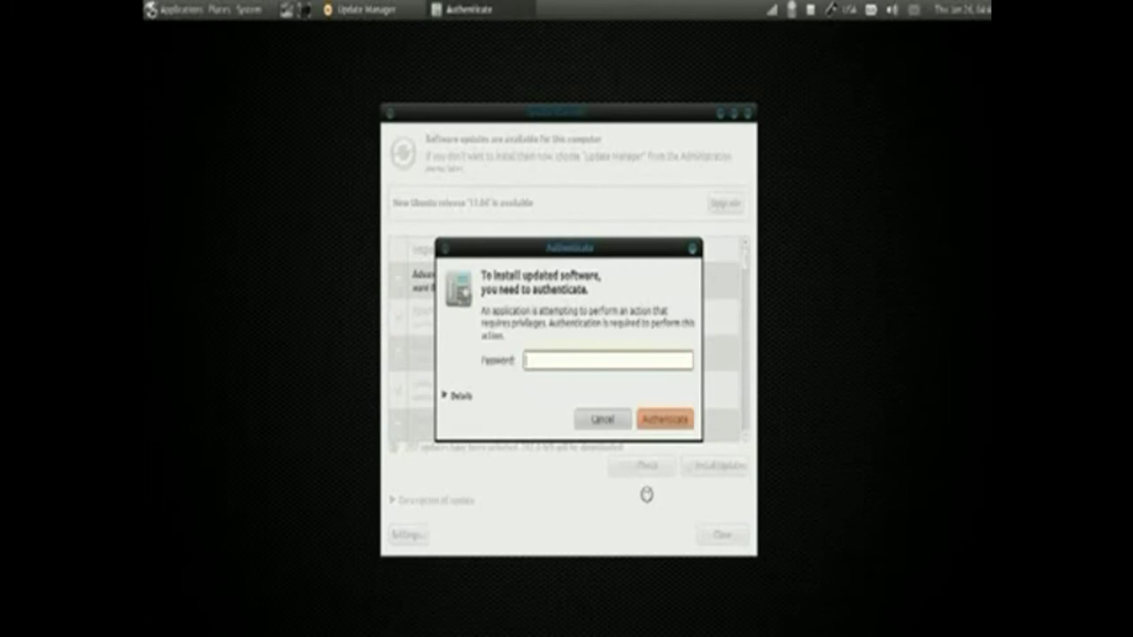
{"action": "type", "text": "********"}
{"action": "key", "text": "Return"}
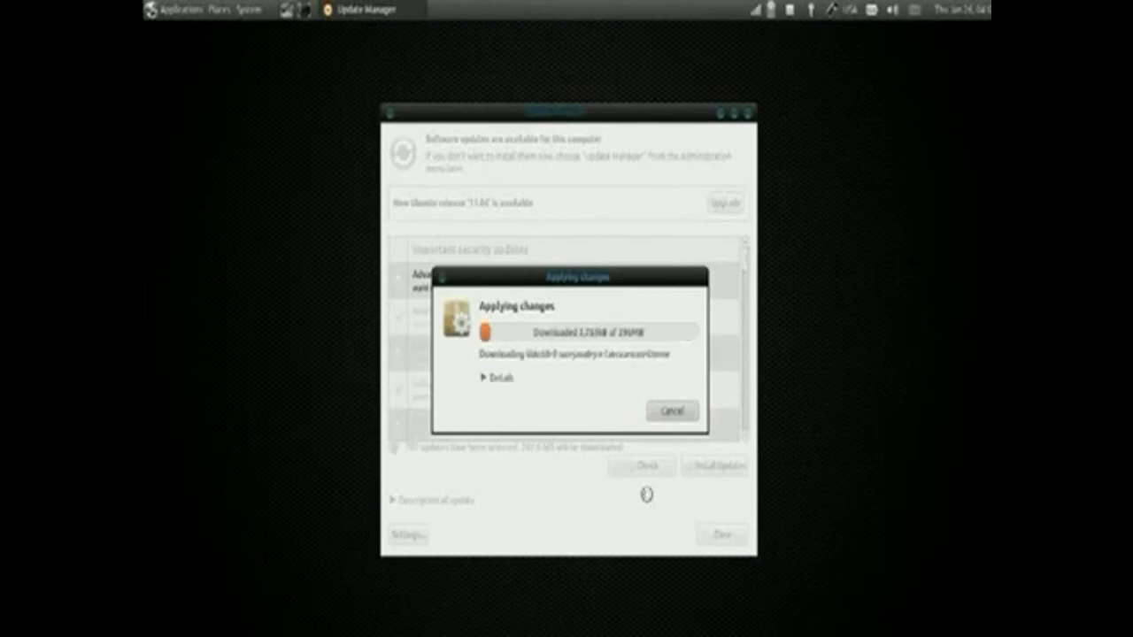
{"action": "left_click", "coordinate": [484, 379]}
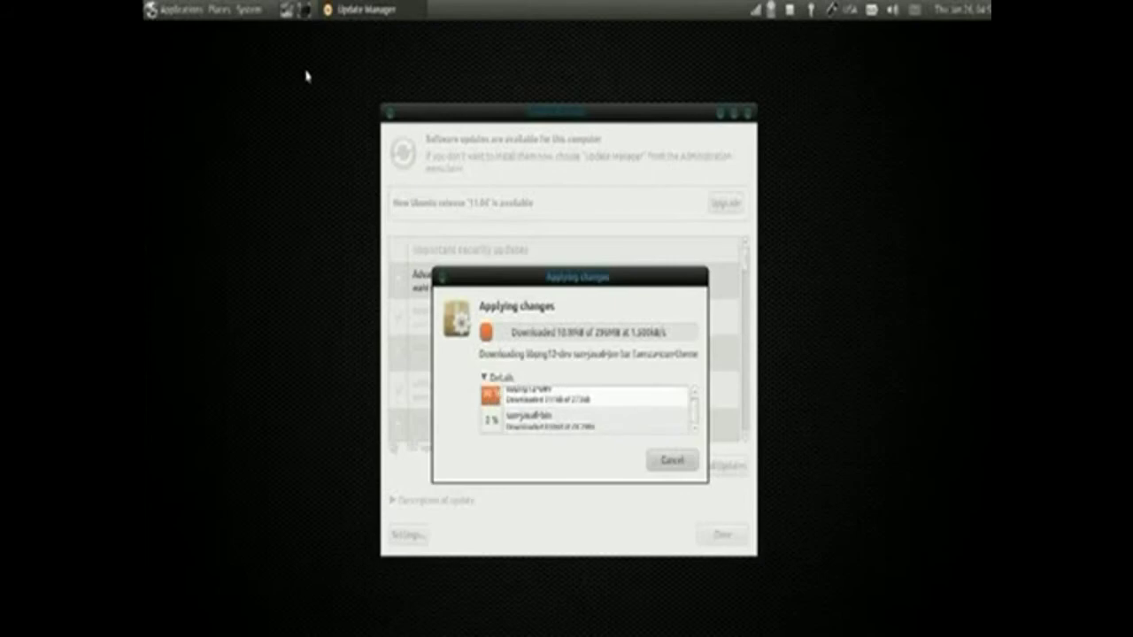
Step: Open the Firefox Web Browser from the Internet applications while the updates download
{"action": "left_click", "coordinate": [244, 11]}
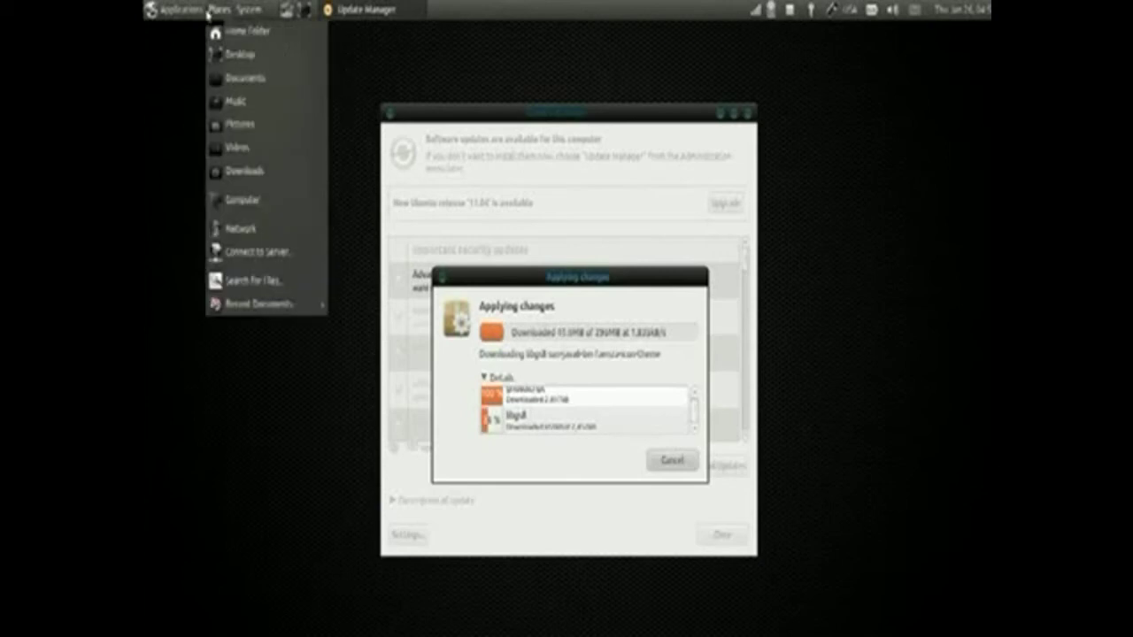
{"action": "mouse_move", "coordinate": [187, 13]}
{"action": "mouse_move", "coordinate": [181, 99]}
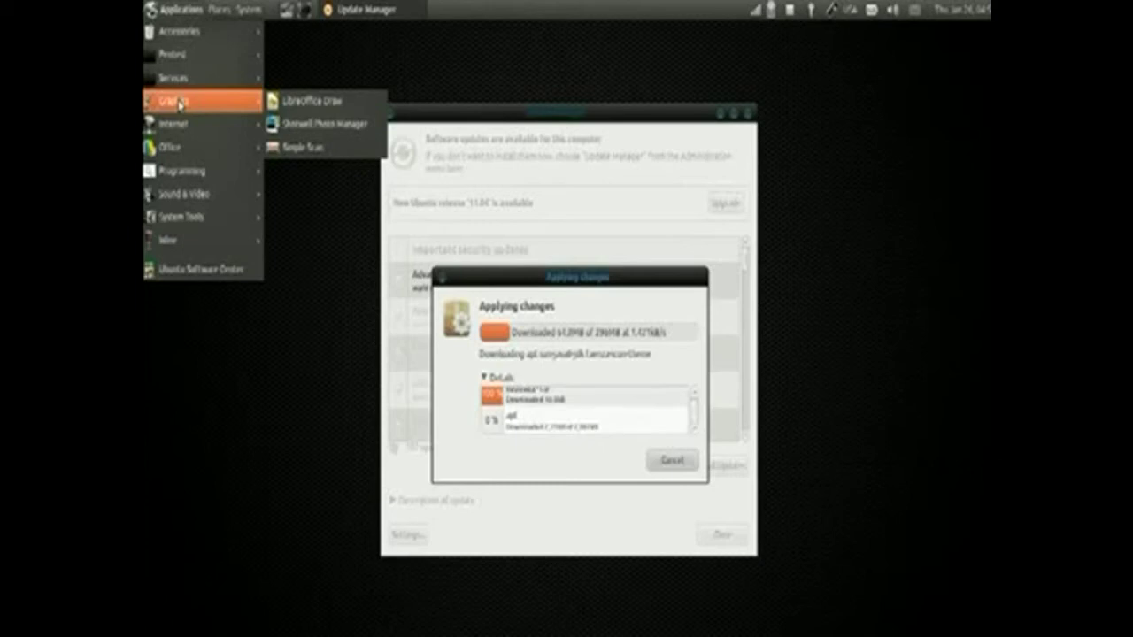
{"action": "mouse_move", "coordinate": [187, 124]}
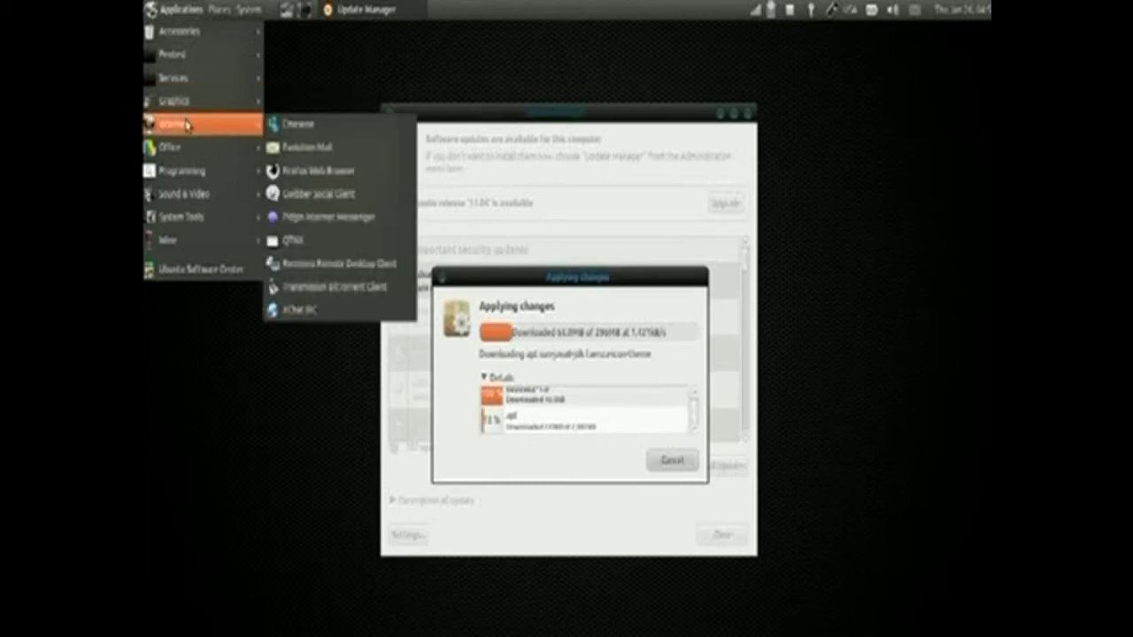
{"action": "left_click", "coordinate": [316, 171]}
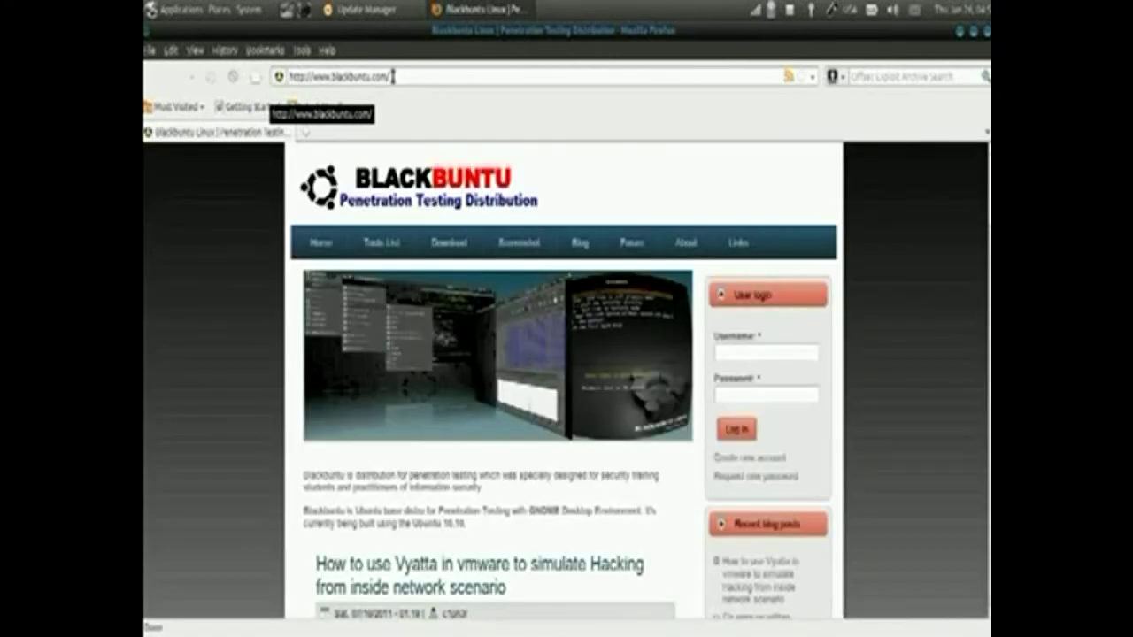
Step: Load youtube.com in the browser, then minimize the browser window
{"action": "left_click", "coordinate": [399, 77]}
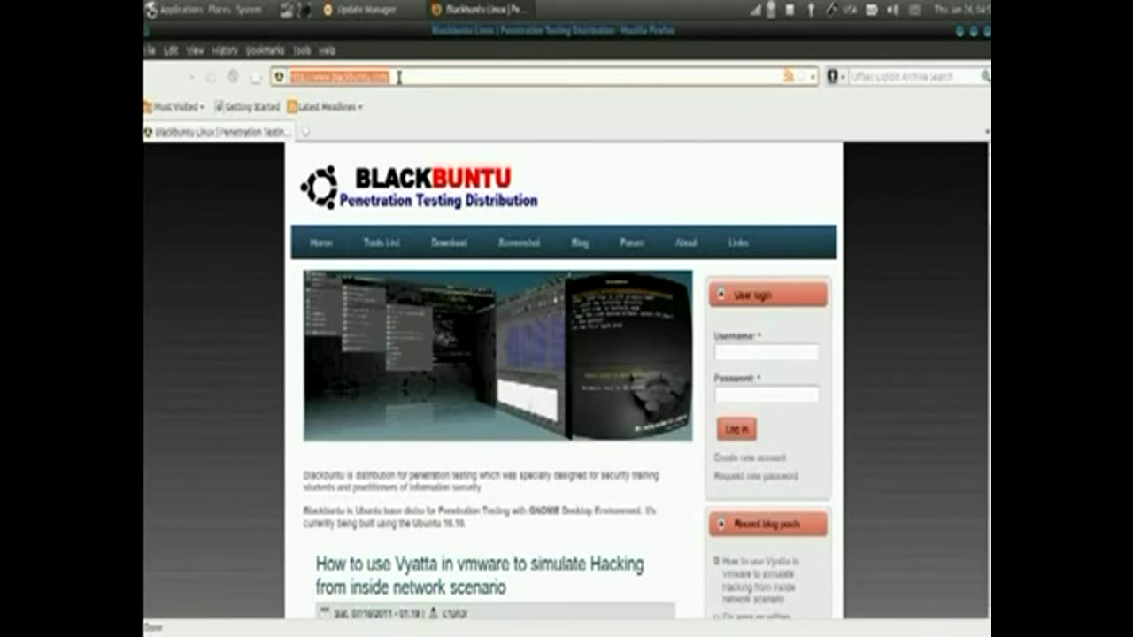
{"action": "type", "text": "youtube.co"}
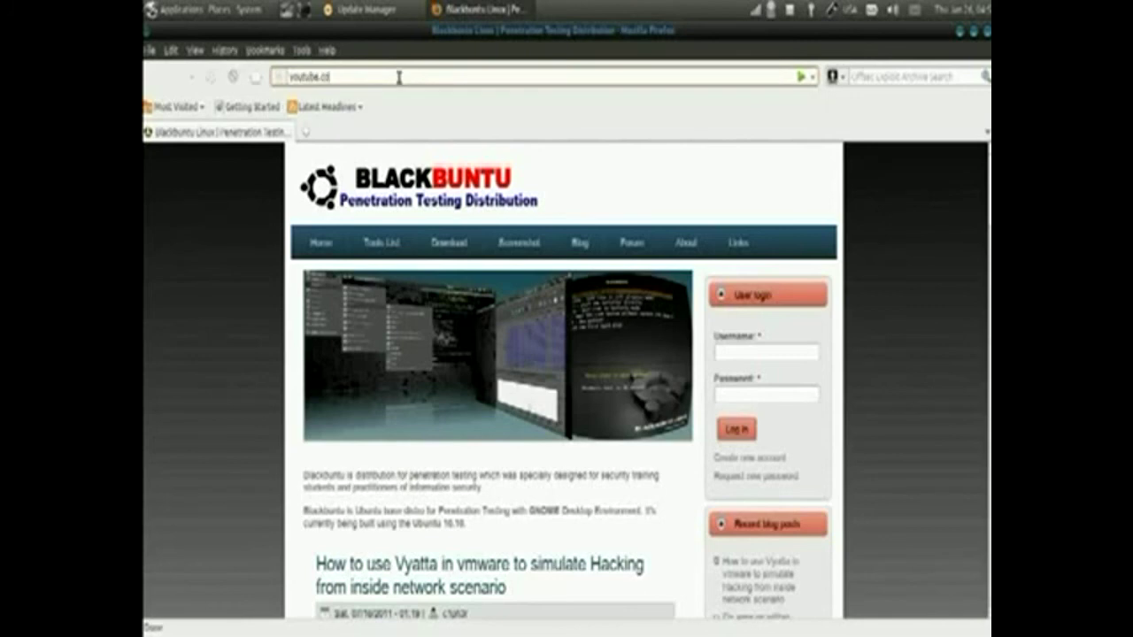
{"action": "type", "text": "m"}
{"action": "key", "text": "Return"}
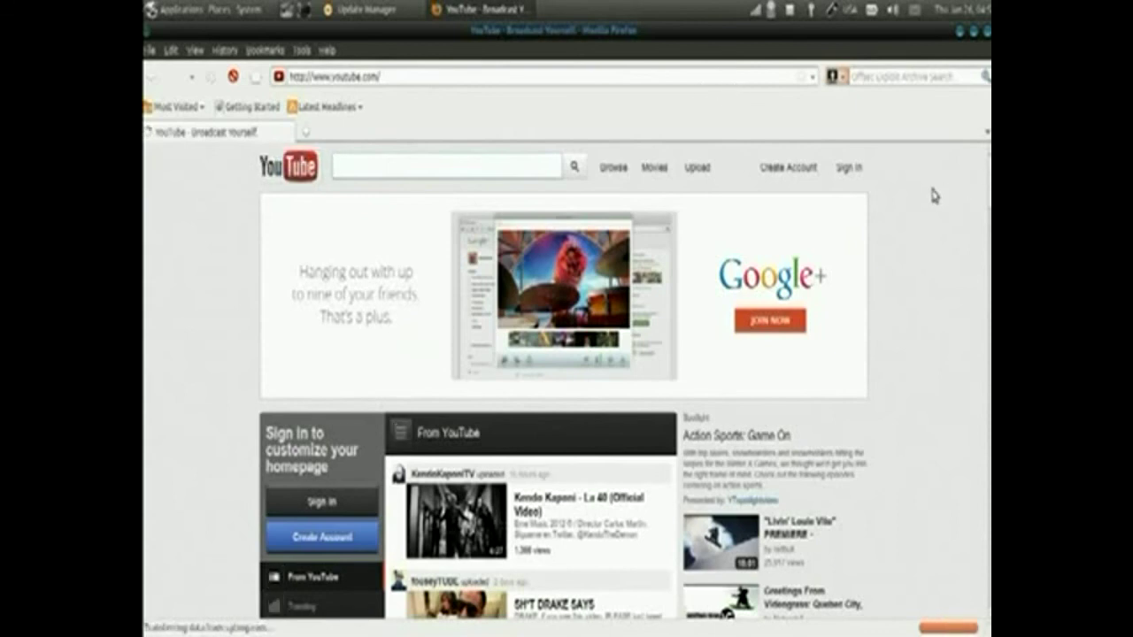
{"action": "left_click", "coordinate": [958, 32]}
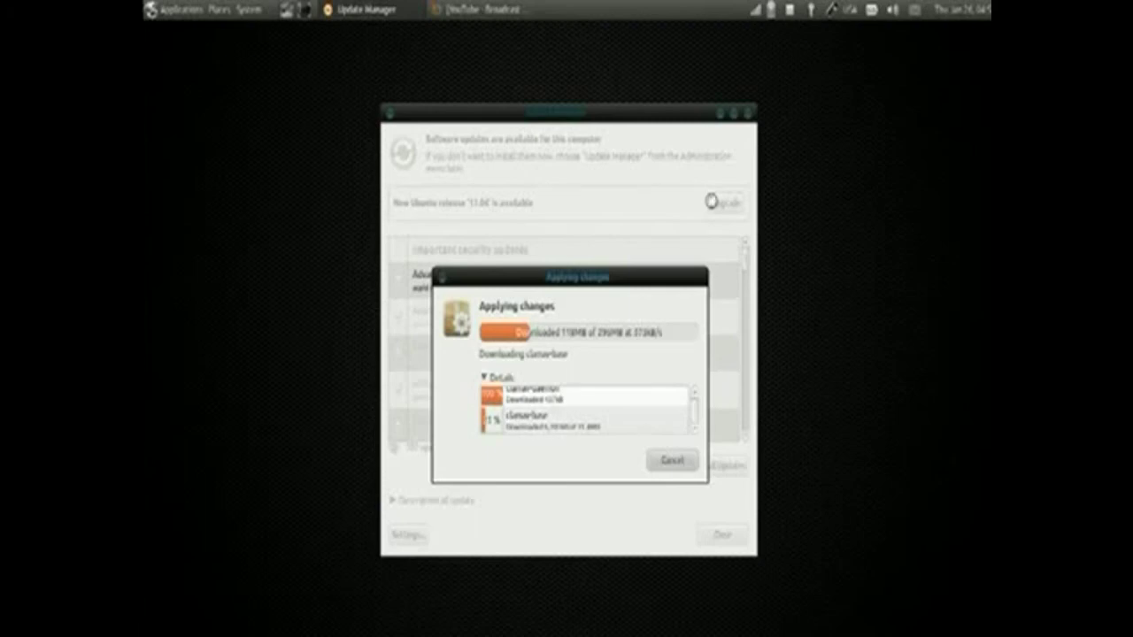
{"action": "left_click", "coordinate": [789, 14]}
{"action": "left_click", "coordinate": [801, 28]}
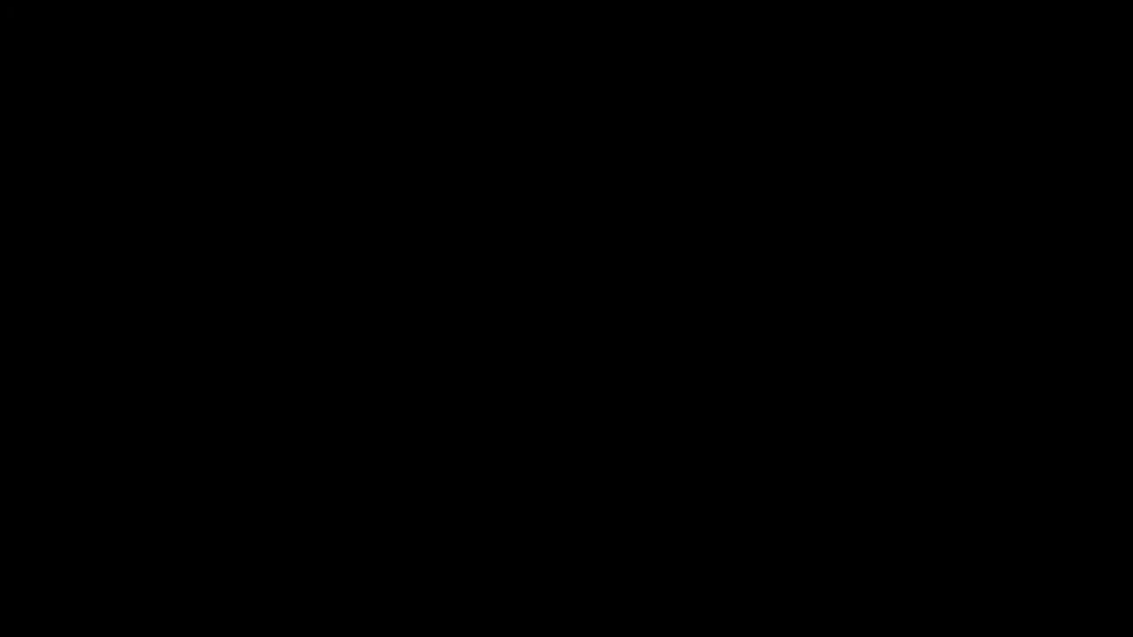